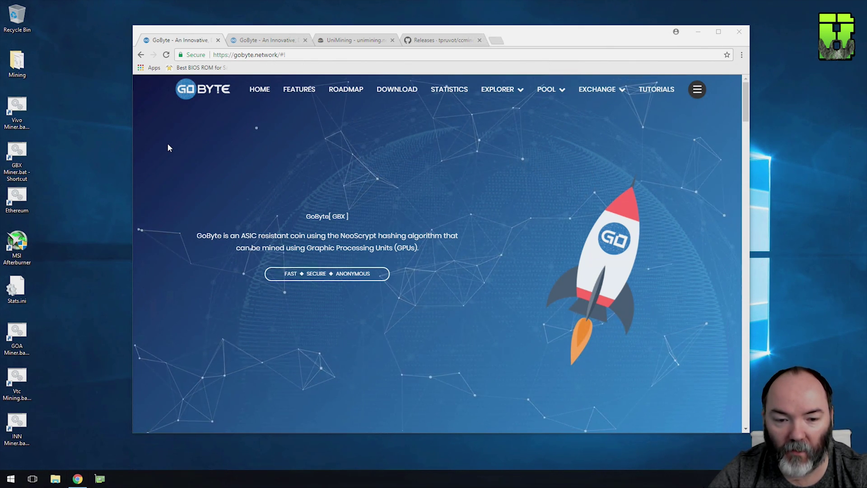
- Download the GoByte 0.12.1.3 Windows 64 wallet from the site's Get It Now section
left_click(203, 89)
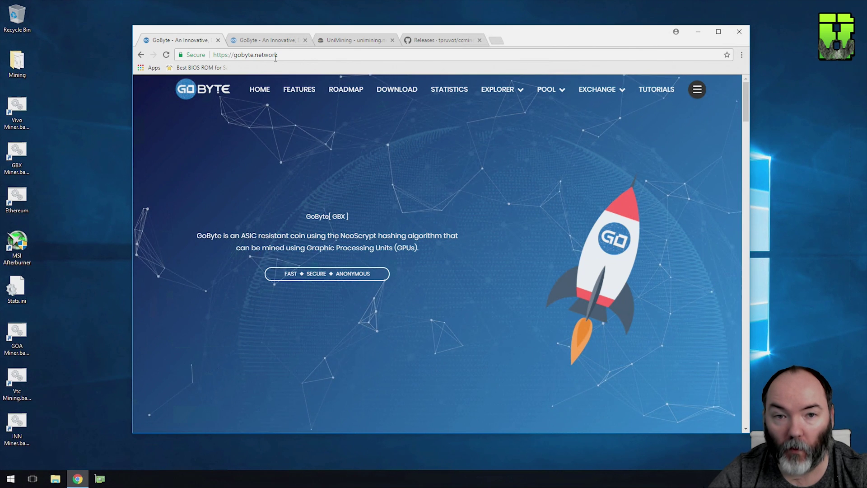
left_click(399, 91)
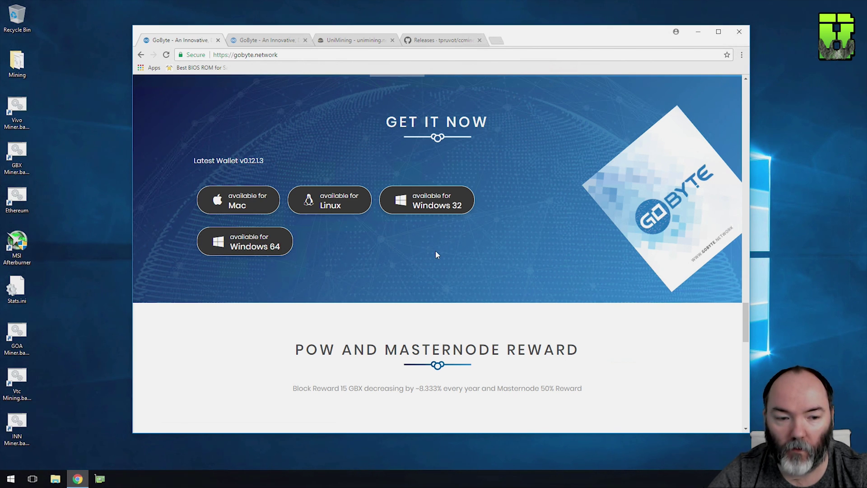
left_click(251, 247)
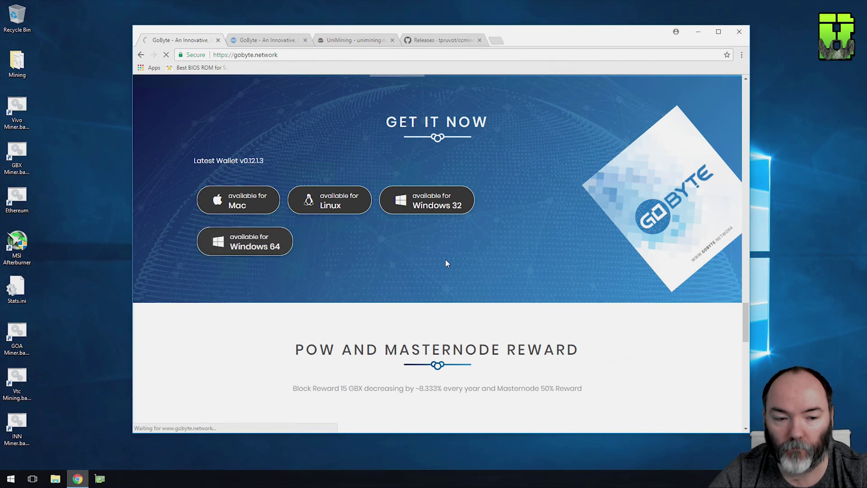
left_click(454, 40)
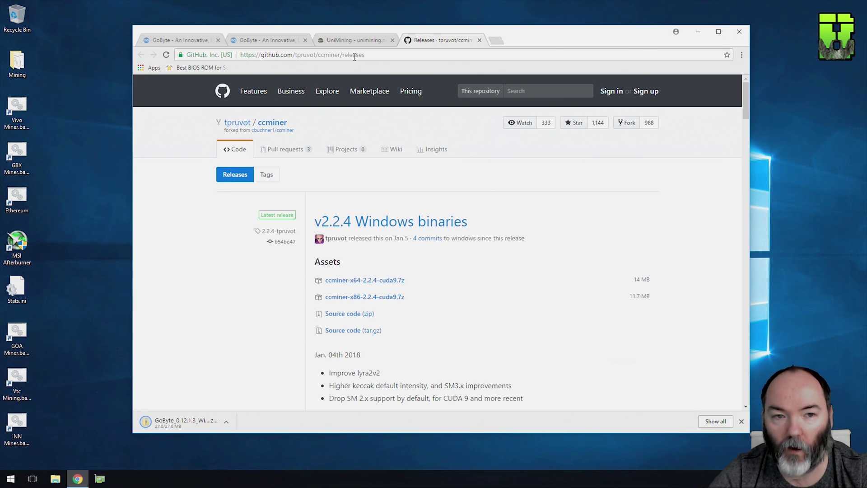
- Download ccminer-x64-2.2.4-cuda9.7z from the tpruvot/ccminer v2.2.4 Windows binaries release
left_click(371, 56)
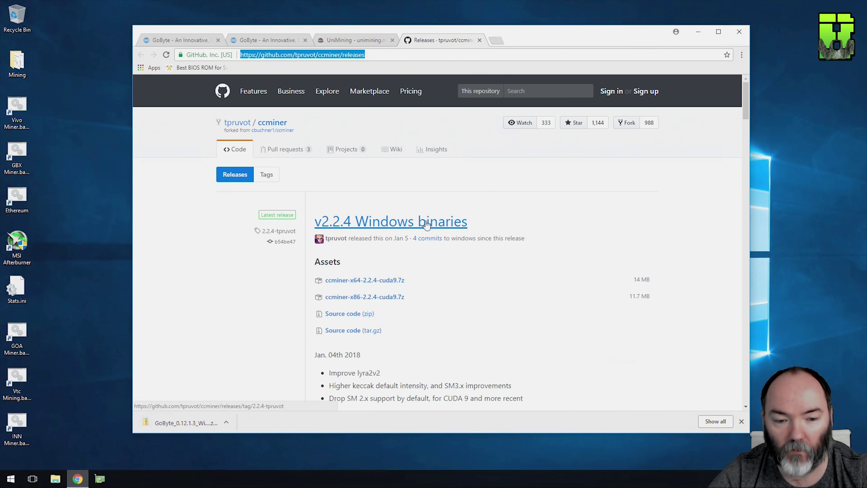
left_click(356, 282)
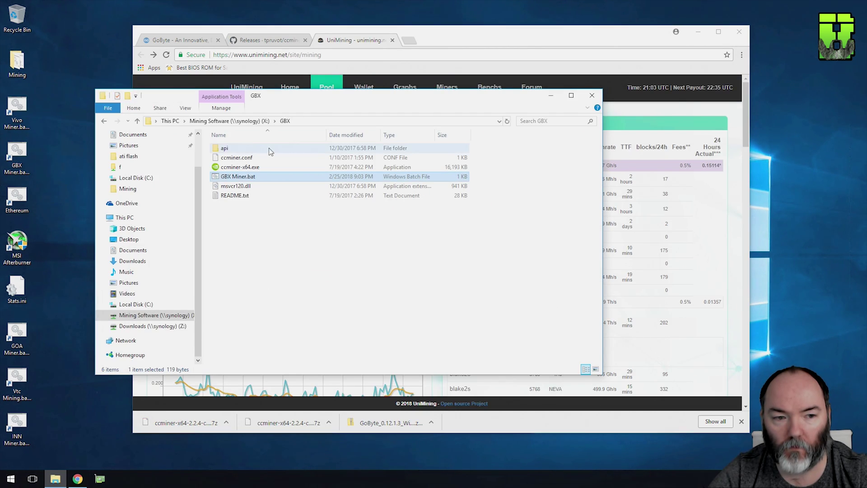
- Open GBX Miner.bat in Notepad and review its ccminer neoscrypt pool, port 4236, and -u address
right_click(224, 177)
left_click(185, 196)
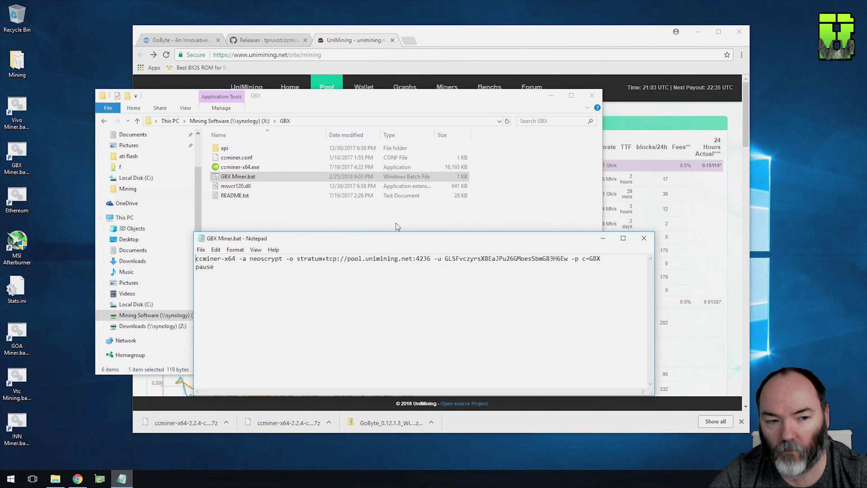
left_click(551, 95)
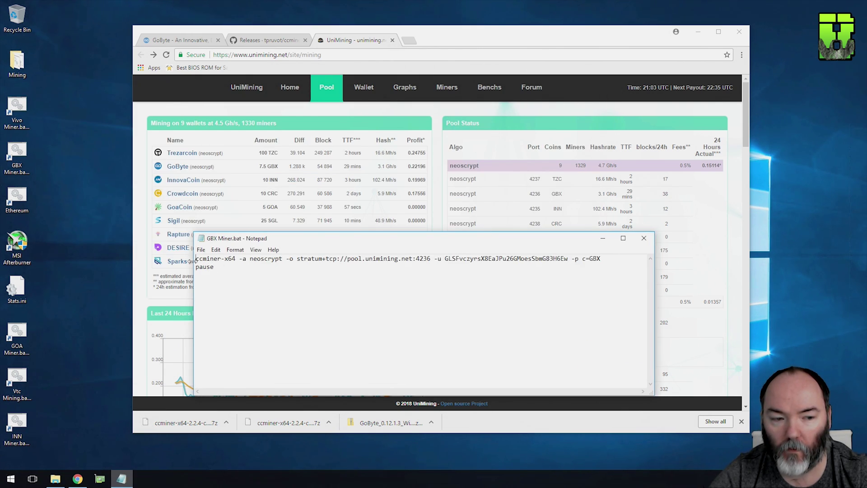
left_click_drag(196, 261, 233, 259)
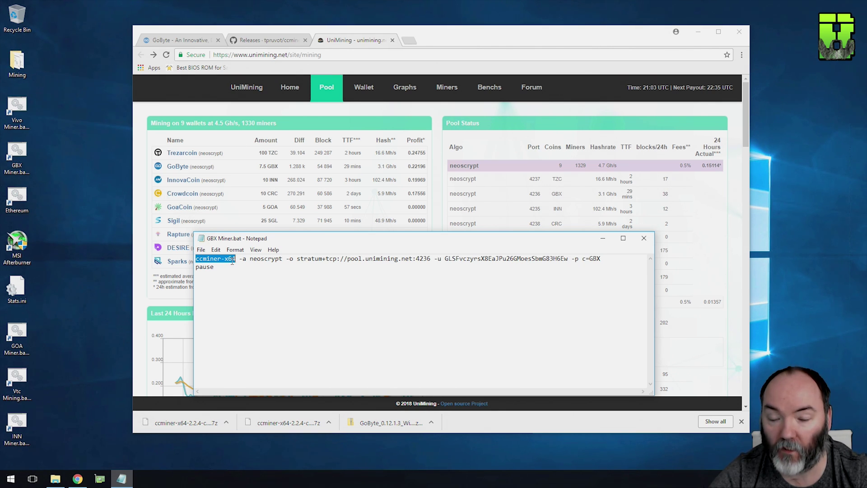
left_click(243, 261)
left_click_drag(250, 260, 356, 266)
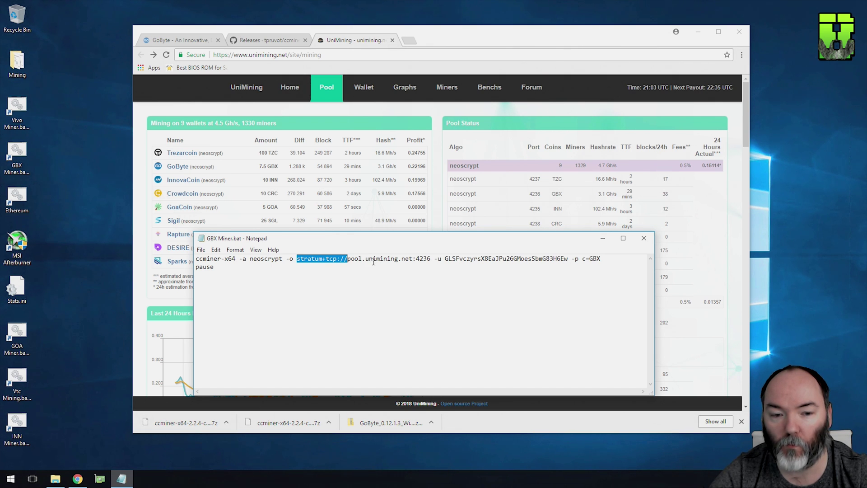
left_click_drag(348, 258, 431, 257)
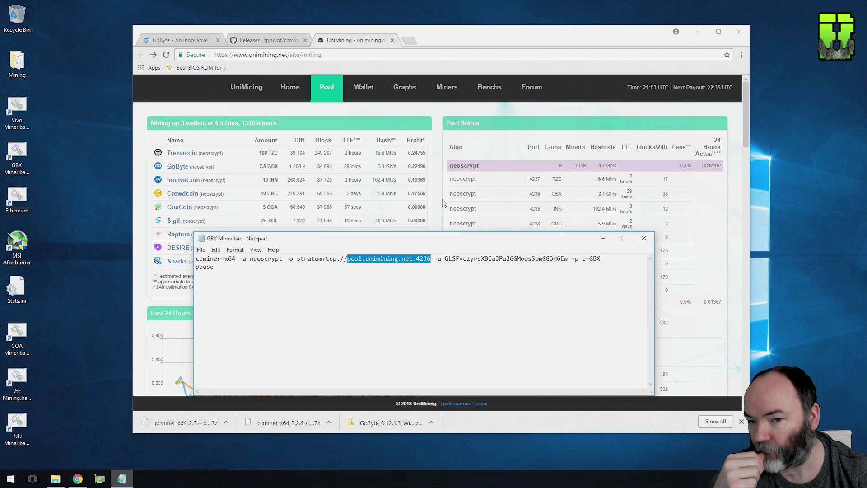
left_click_drag(434, 258, 322, 259)
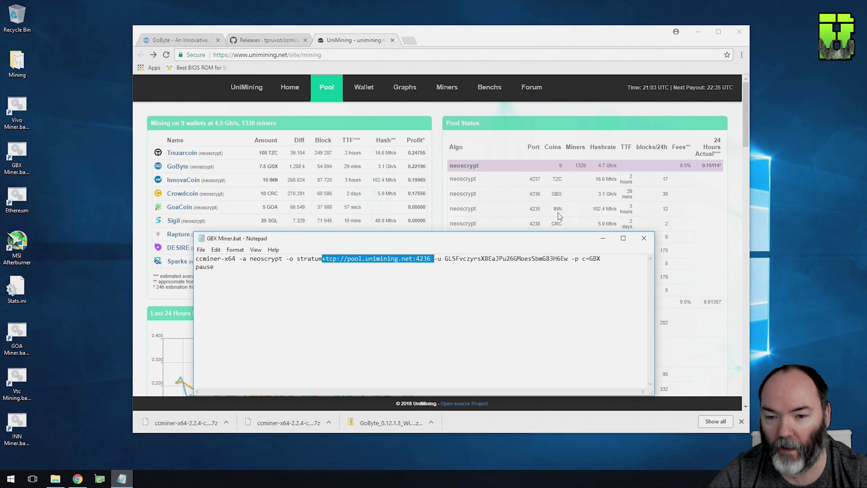
left_click(424, 259)
double_click(436, 259)
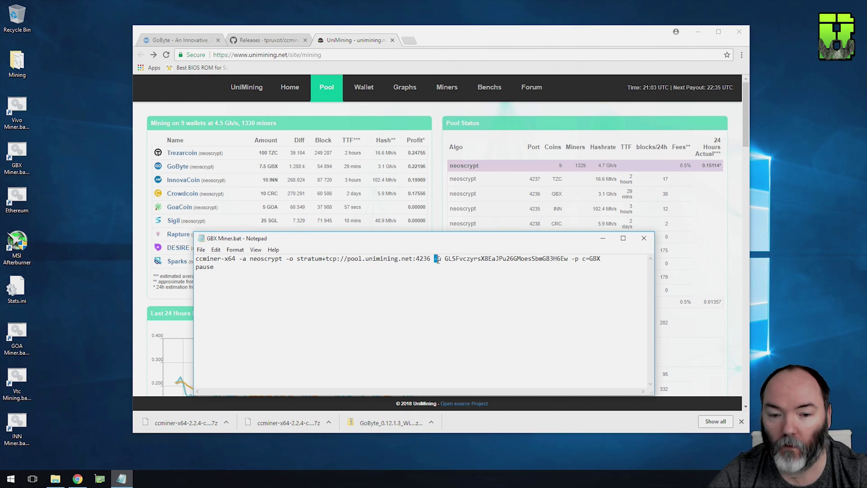
left_click_drag(445, 258, 586, 259)
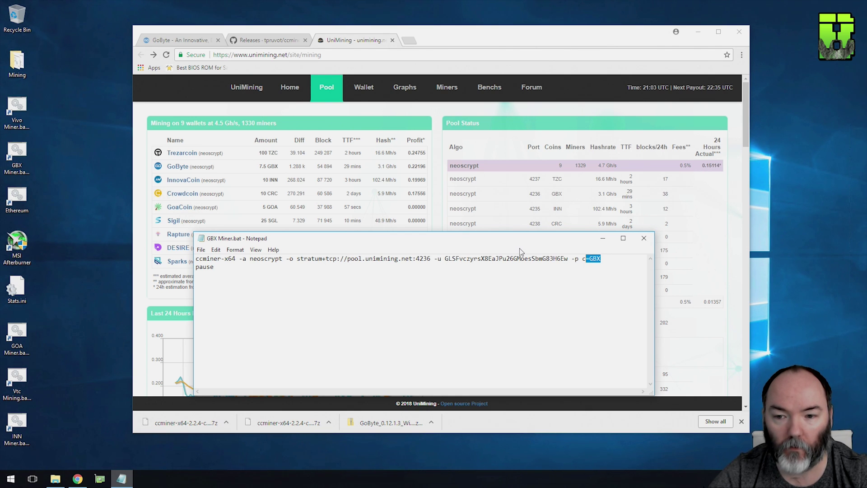
left_click_drag(197, 267, 259, 279)
- Extract the four GoByte Windows64 programs to the desktop and launch gobyte-qt.exe
left_click(383, 422)
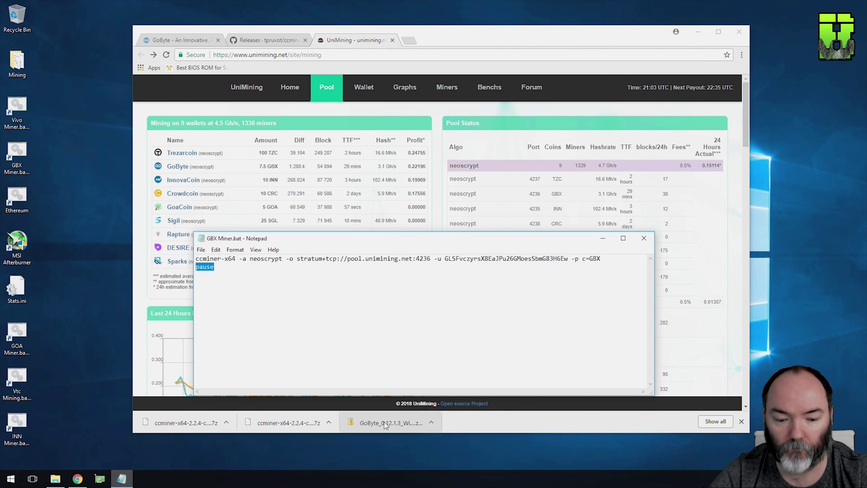
double_click(257, 160)
key("ctrl+a")
left_click_drag(249, 179, 59, 136)
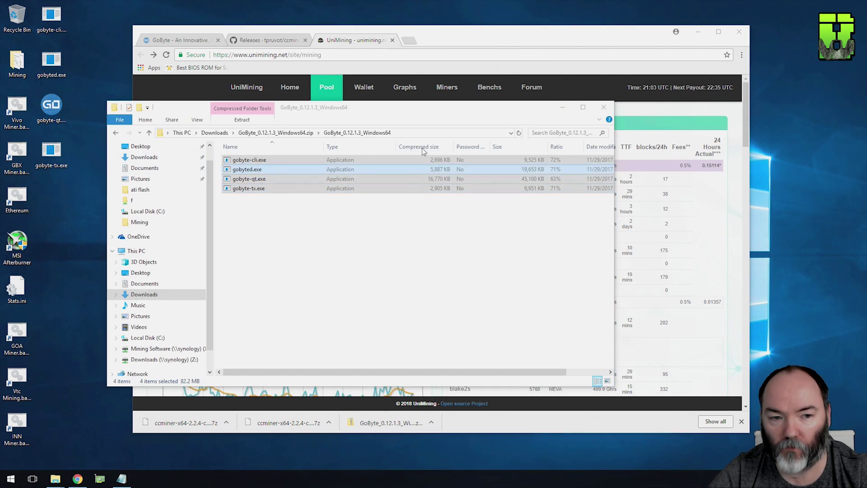
left_click(603, 107)
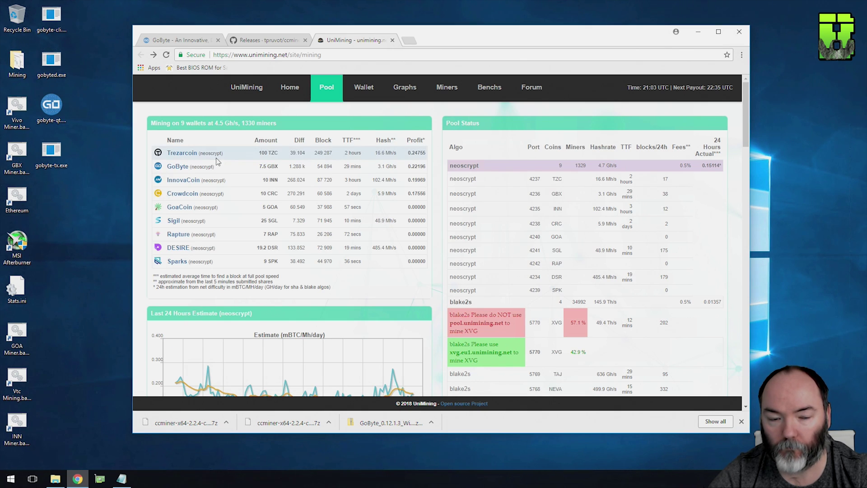
double_click(53, 105)
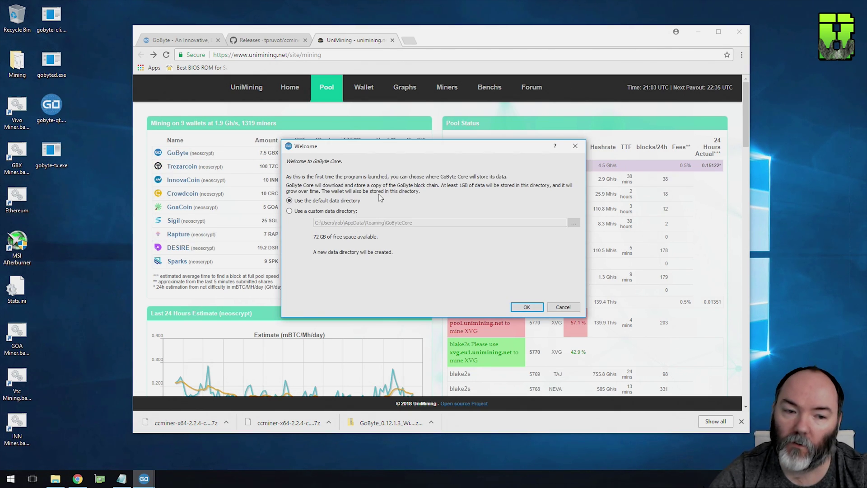
- Use a new Desktop GBX folder as the wallet data directory and allow GoByte Core through the firewall
left_click(317, 224)
left_click(317, 220)
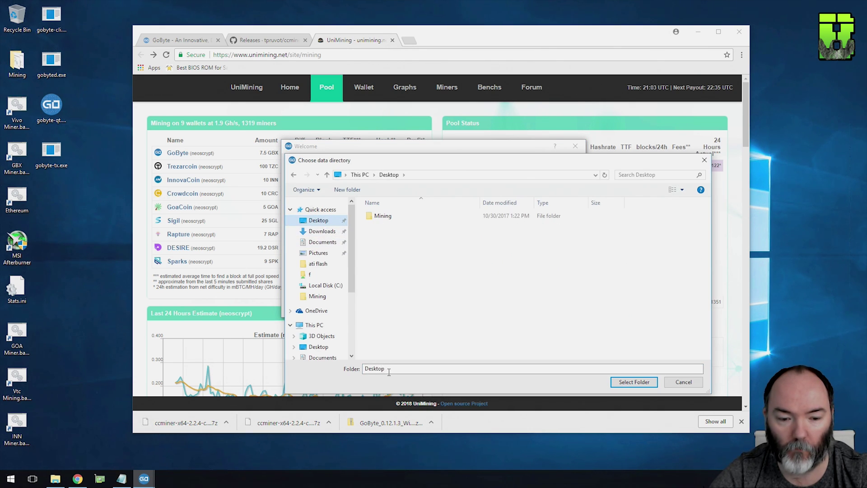
left_click(420, 176)
left_click(434, 176)
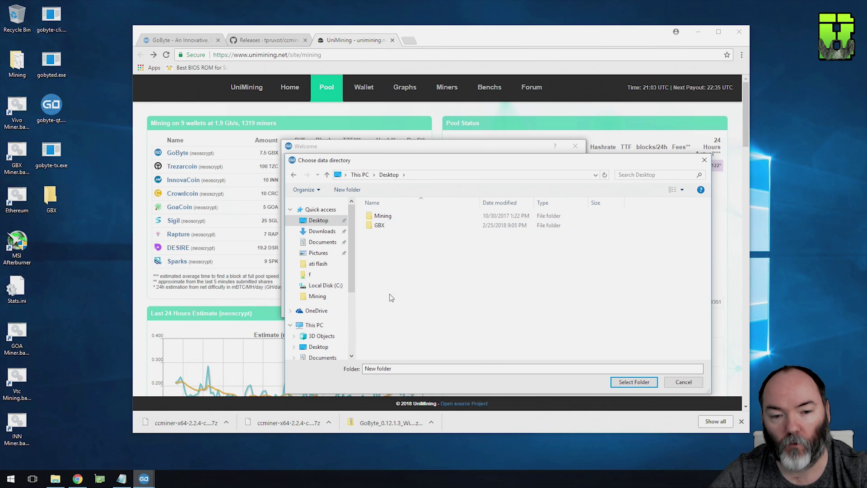
left_click(382, 226)
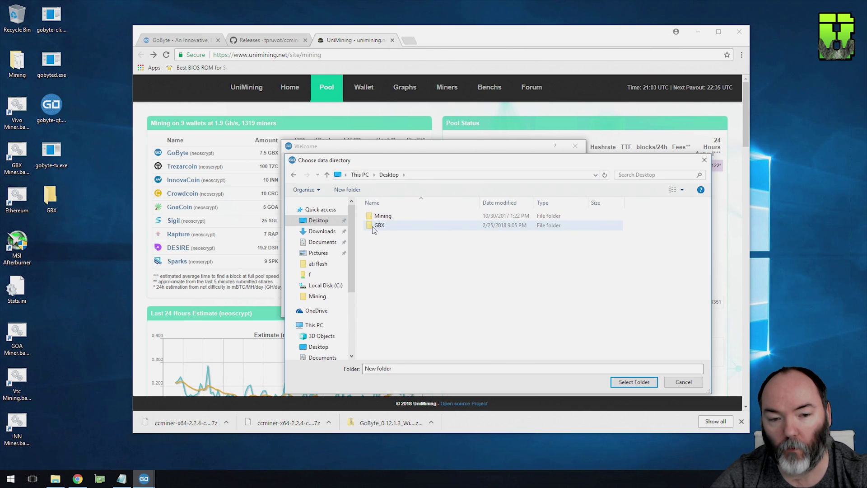
double_click(382, 226)
left_click(633, 382)
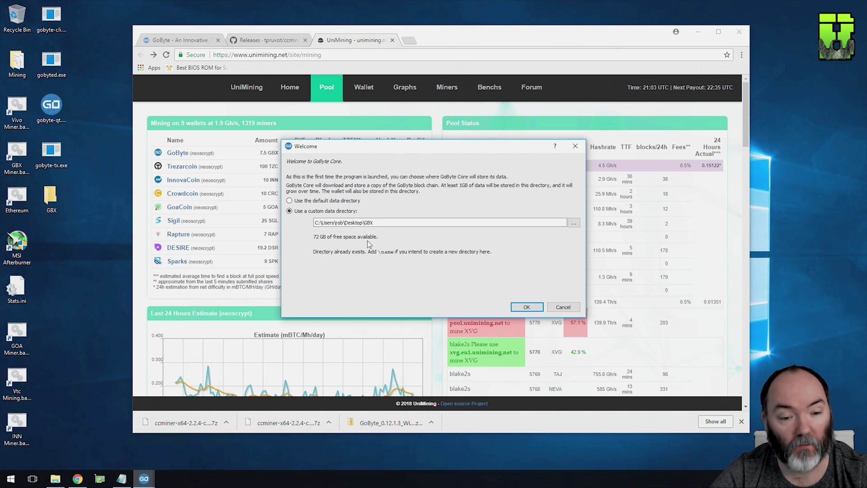
left_click(527, 307)
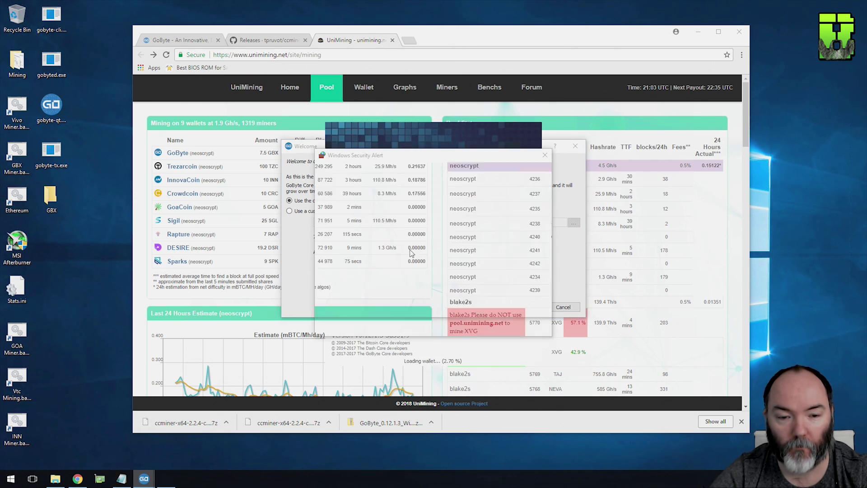
left_click(489, 328)
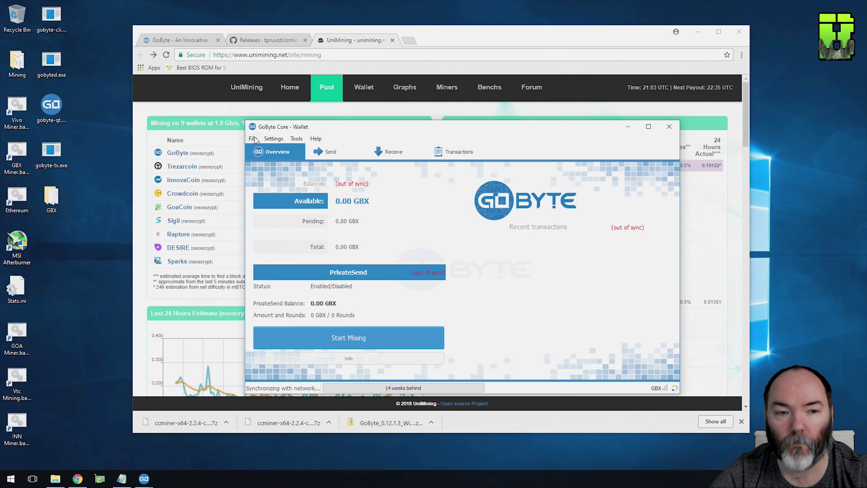
- Encrypt the wallet with a new passphrase, confirm, and let GoByte Core restart
left_click(297, 139)
left_click(278, 150)
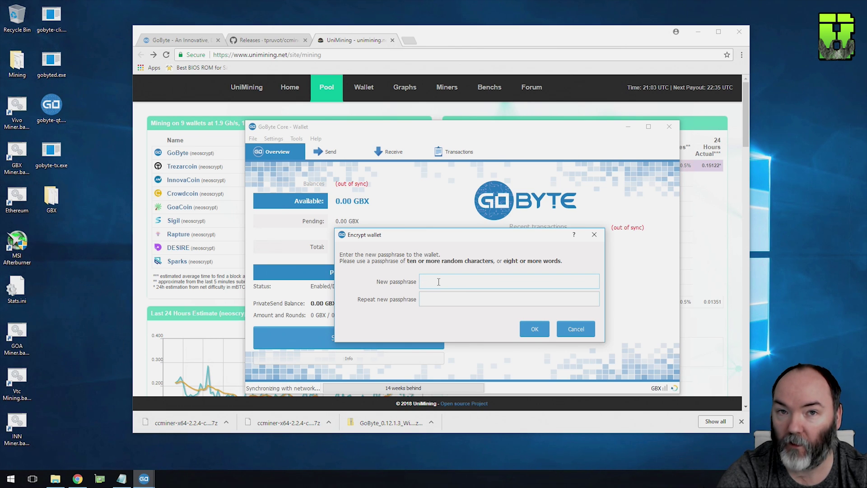
type("••••••••")
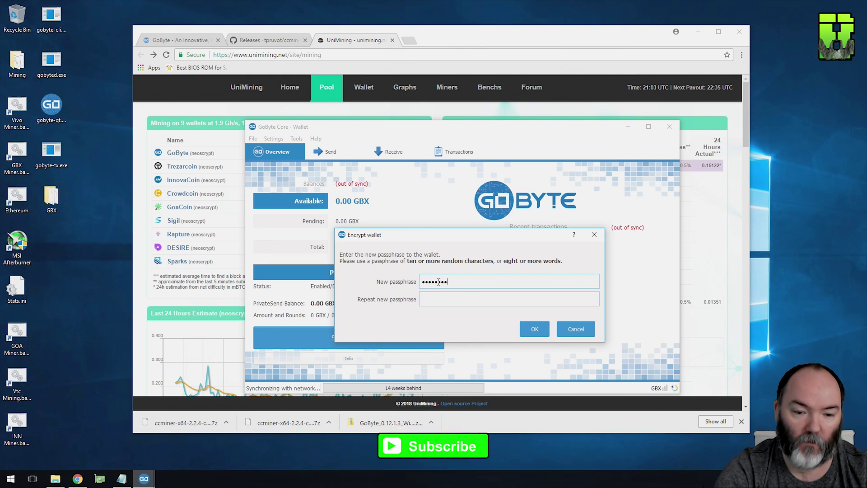
type("••••••••")
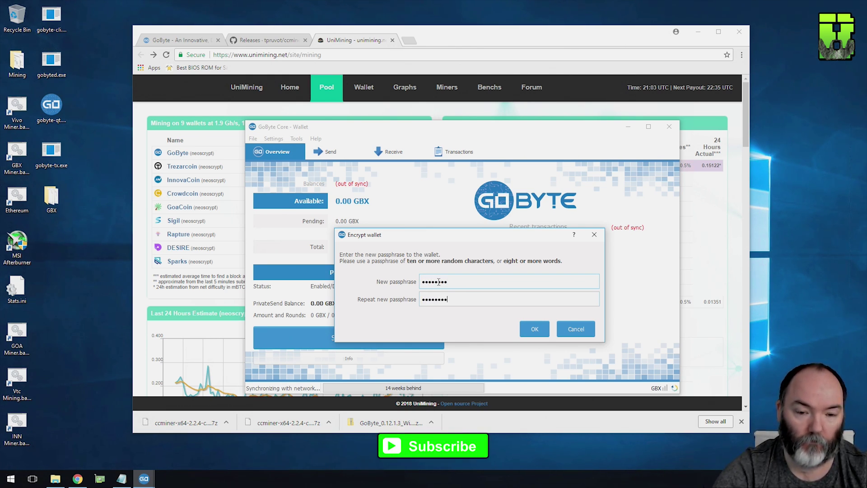
left_click(528, 326)
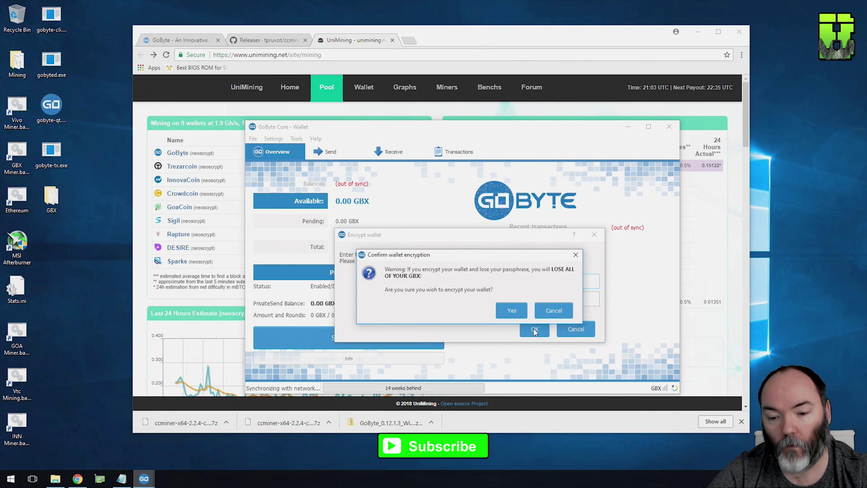
left_click(506, 310)
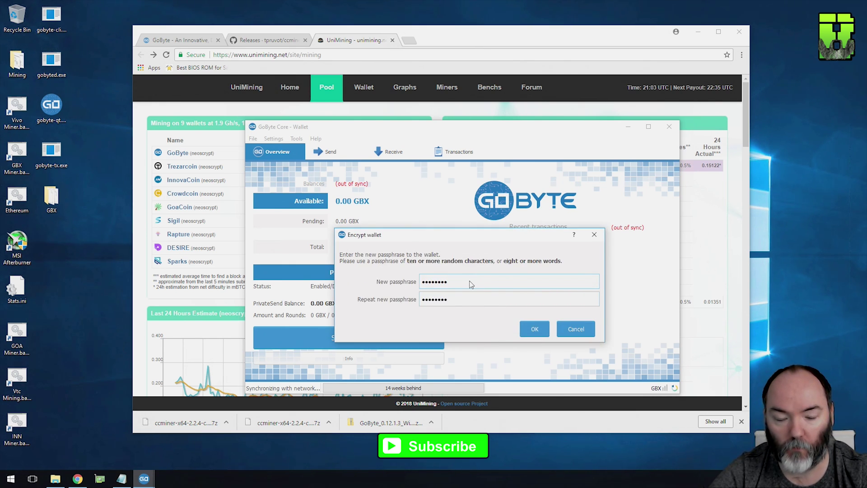
left_click(533, 329)
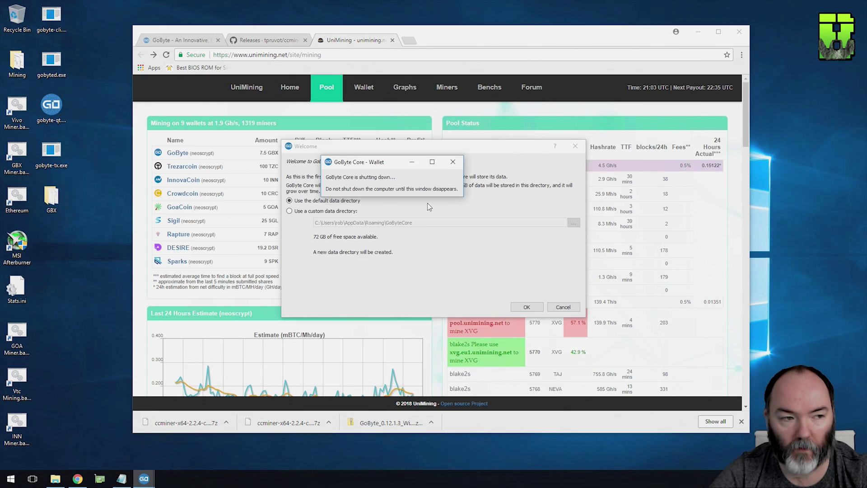
left_click(563, 307)
left_click(273, 138)
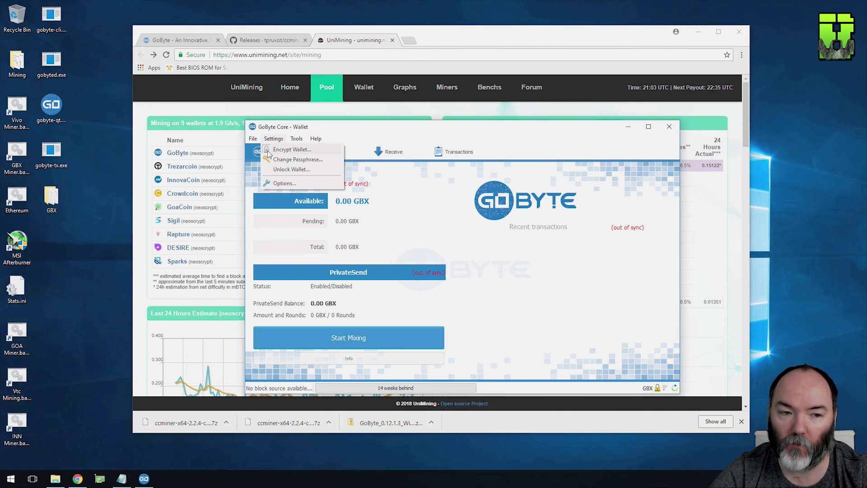
- Open File > Receiving addresses and copy the wallet's unlabelled receiving address
left_click(405, 133)
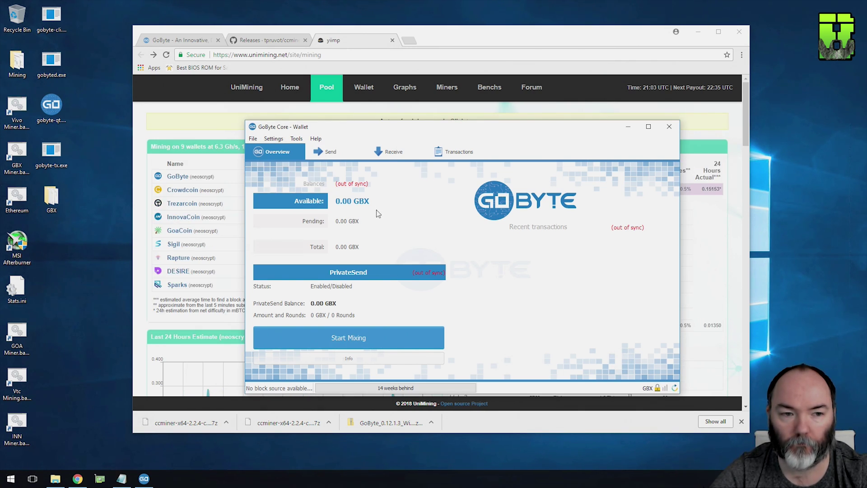
left_click(252, 139)
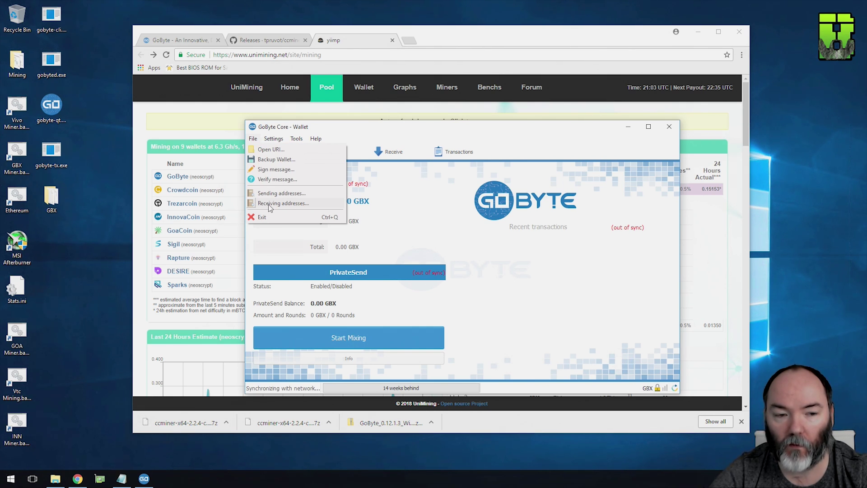
left_click(303, 204)
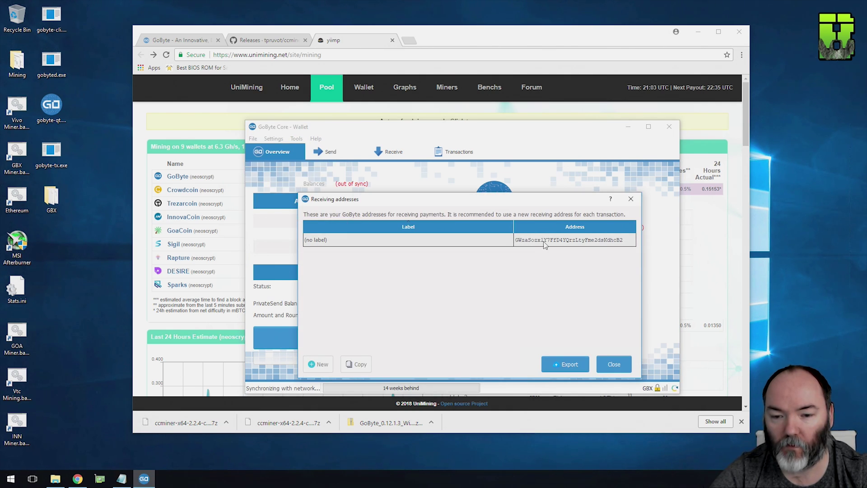
right_click(544, 244)
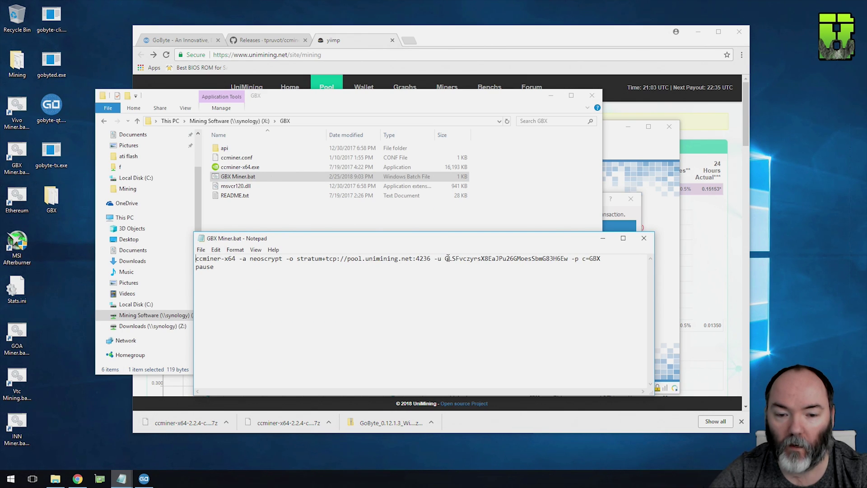
- Replace the old -u address in GBX Miner.bat with the wallet's address and save on closing
left_click_drag(446, 258, 567, 258)
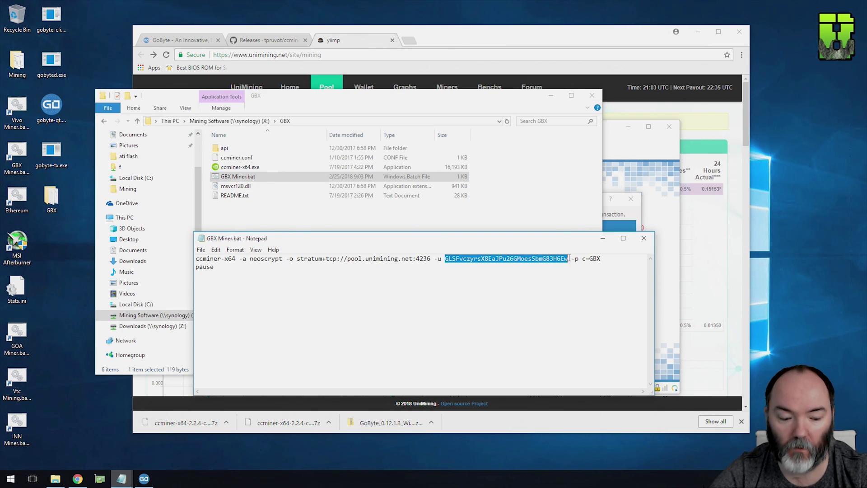
type("GWzaSozx1Y7FfD4YQrzLtyFme2dsKdhcB2")
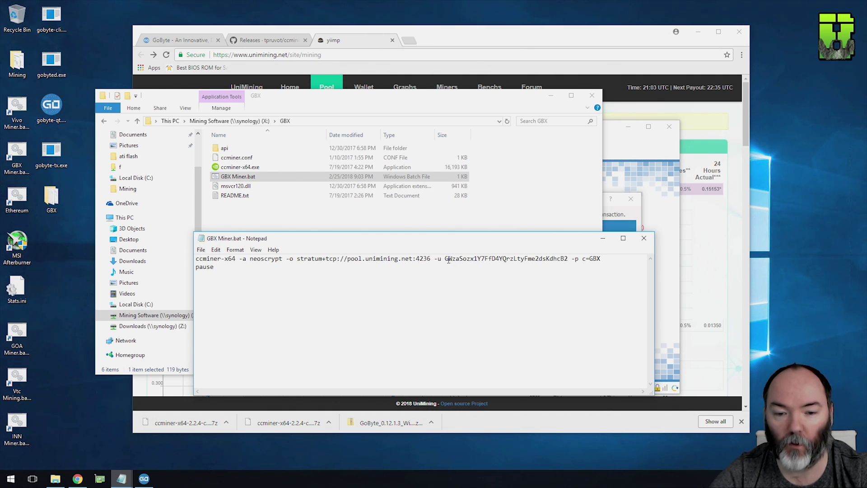
left_click_drag(449, 260, 569, 258)
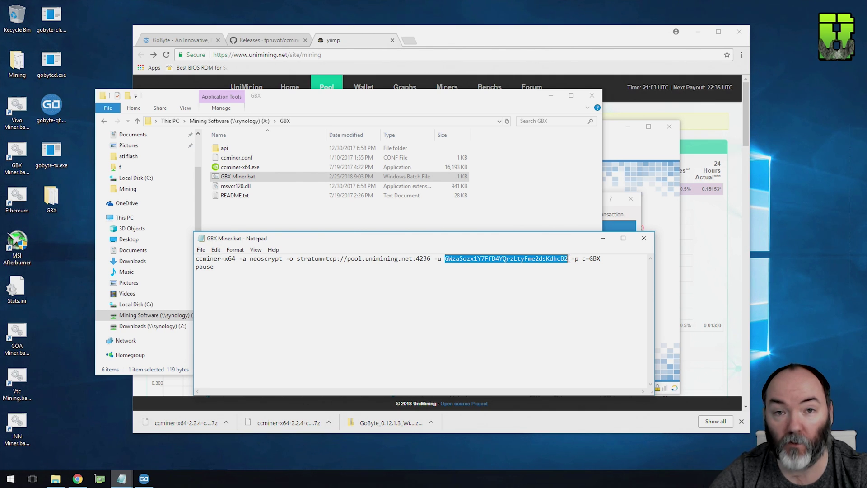
left_click(643, 238)
left_click(454, 246)
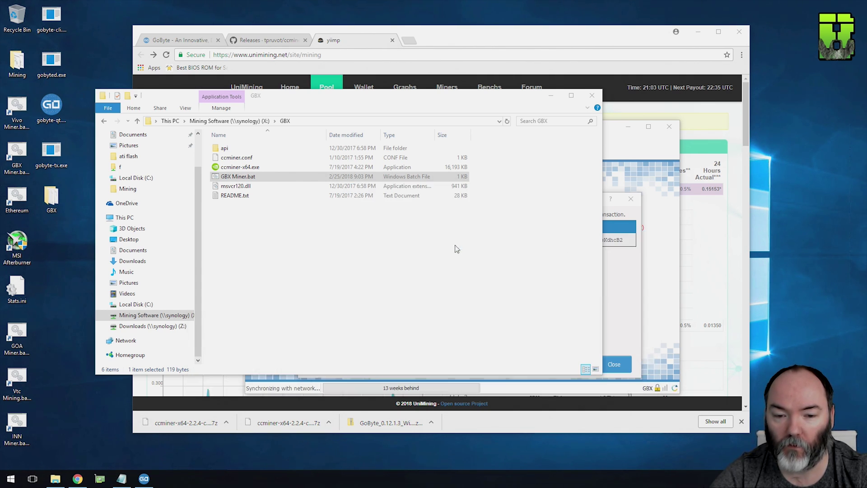
- Minimize the wallet and run GBX Miner.bat from the GBX folder to start ccminer
left_click(551, 95)
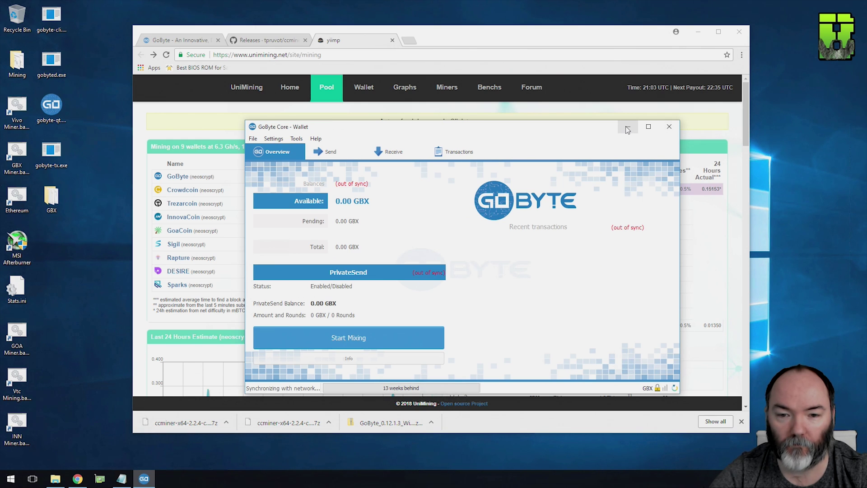
left_click(627, 127)
left_click(55, 478)
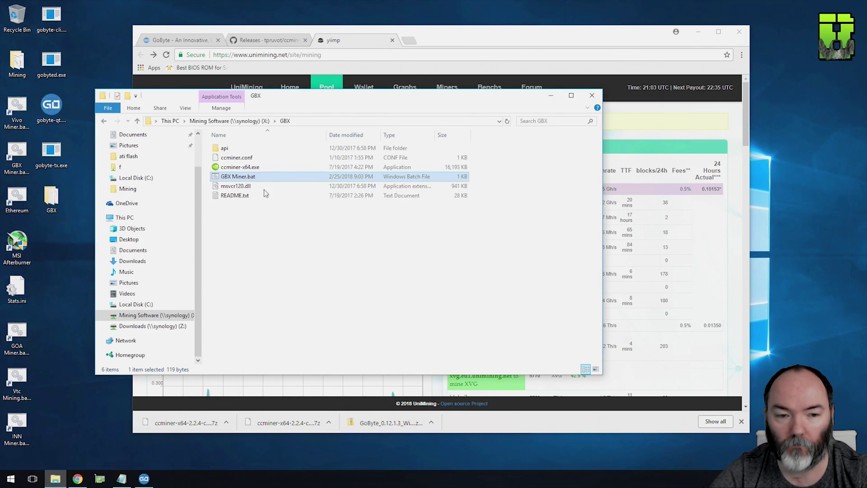
double_click(243, 175)
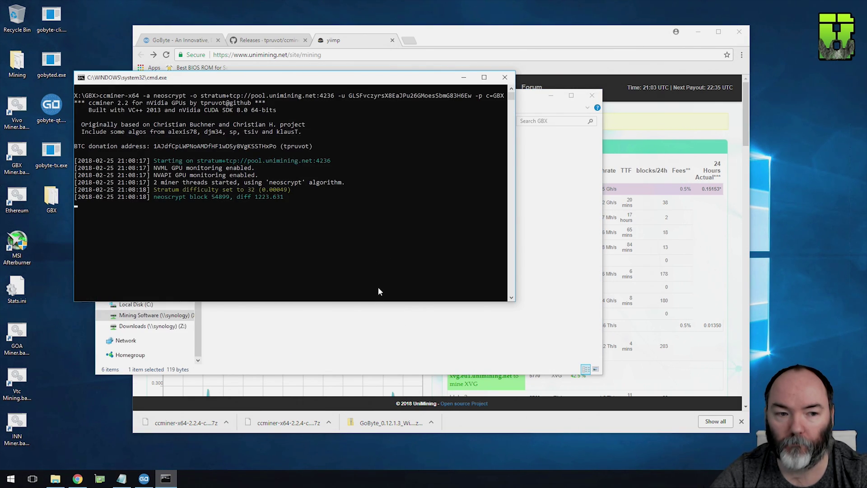